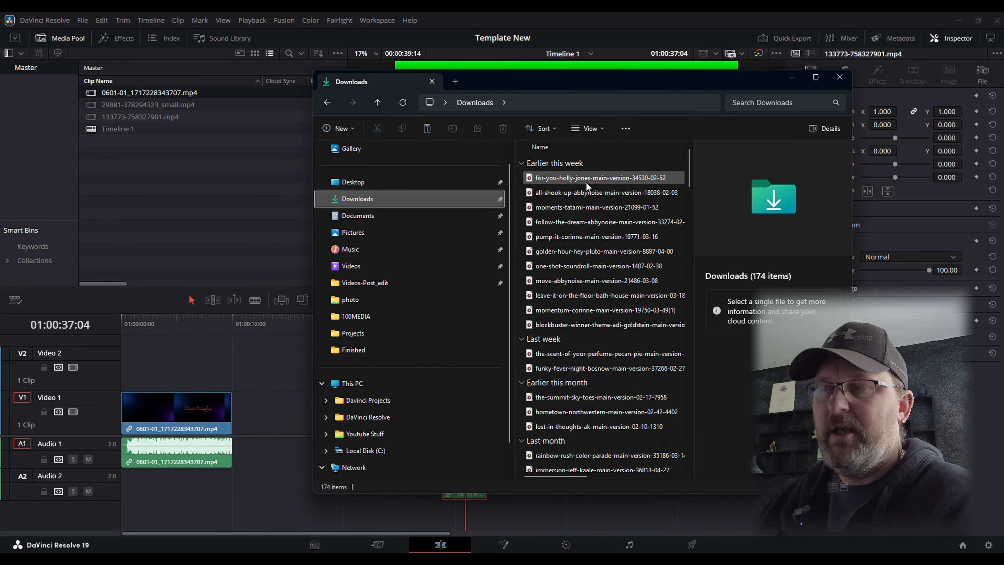
Place for-you-holly-jones-main-version-34530-02-52 from Downloads on Audio 2 near the end of the intro clip and preview it.
{"action": "left_click_drag", "start_coordinate": [597, 178], "coordinate": [229, 485]}
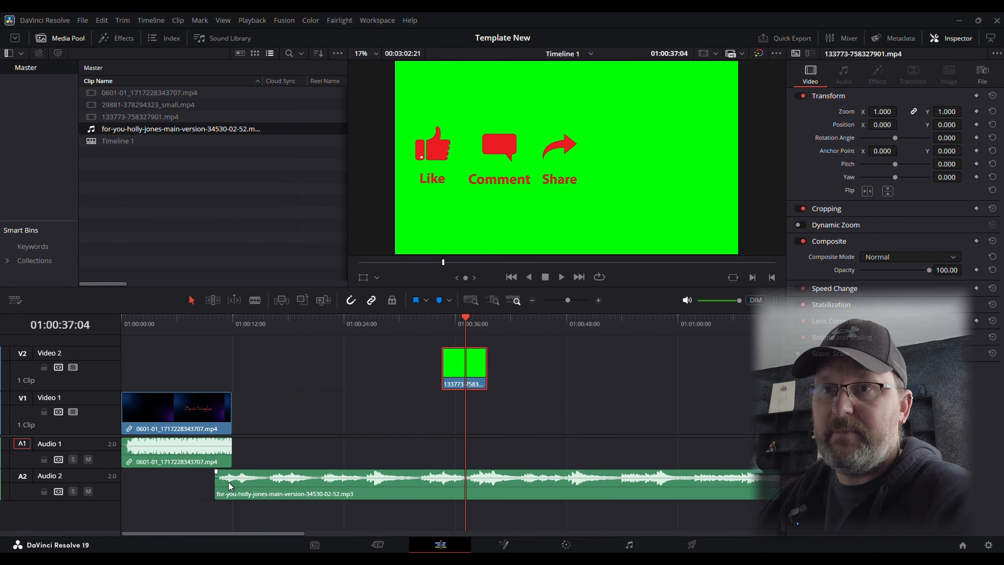
{"action": "left_click", "coordinate": [226, 320]}
{"action": "left_click", "coordinate": [561, 276]}
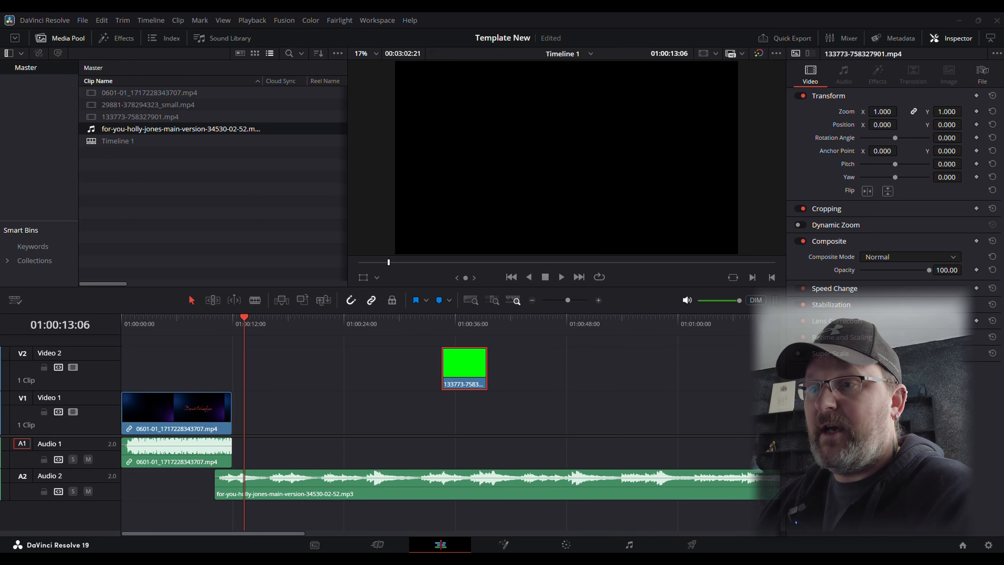
Copy for-you-holly-jones-main-version-34530-02-52 from Downloads into the Bits folder of Project Template.
{"action": "left_click", "coordinate": [620, 523]}
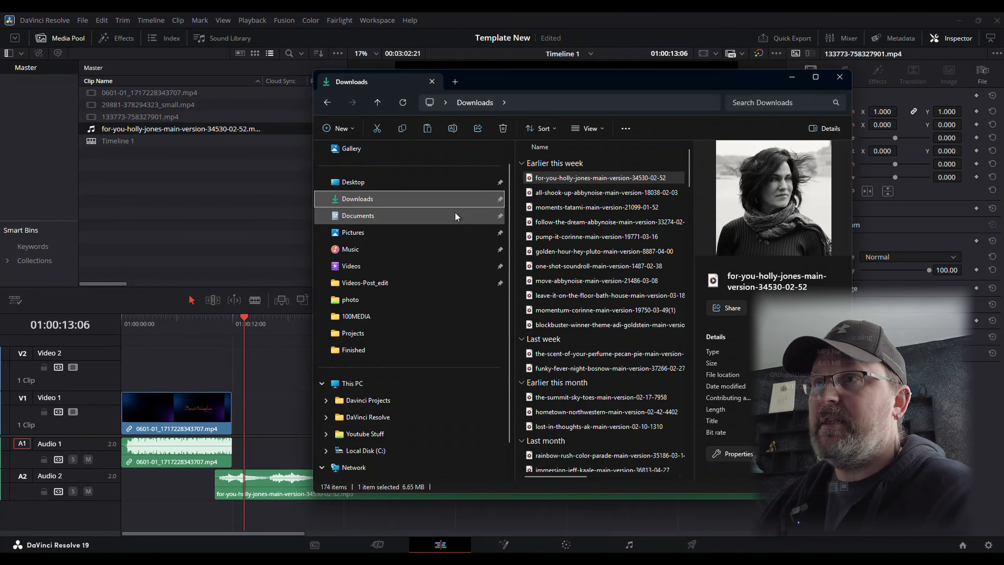
{"action": "right_click", "coordinate": [568, 182]}
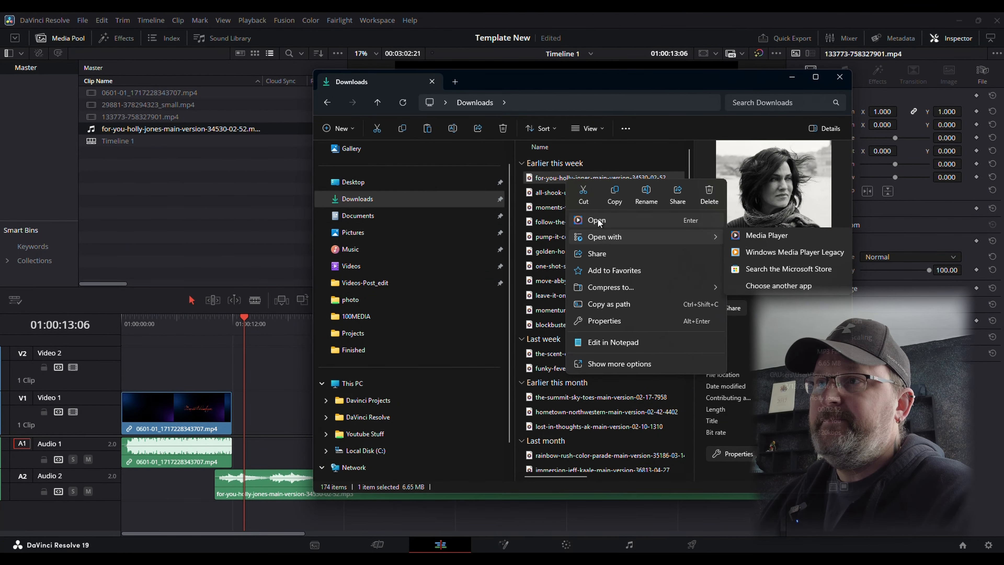
{"action": "key", "text": "Escape"}
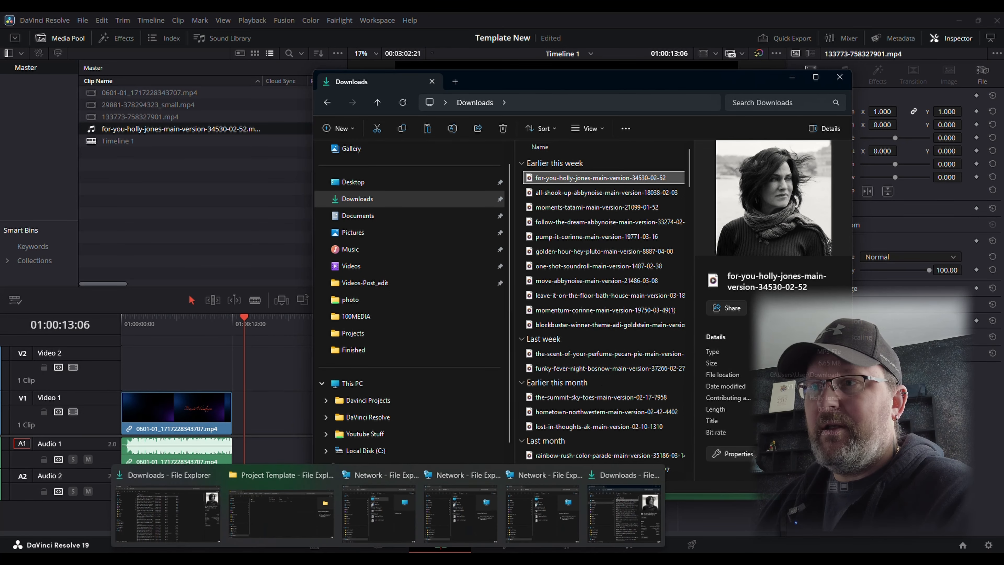
{"action": "left_click", "coordinate": [374, 422]}
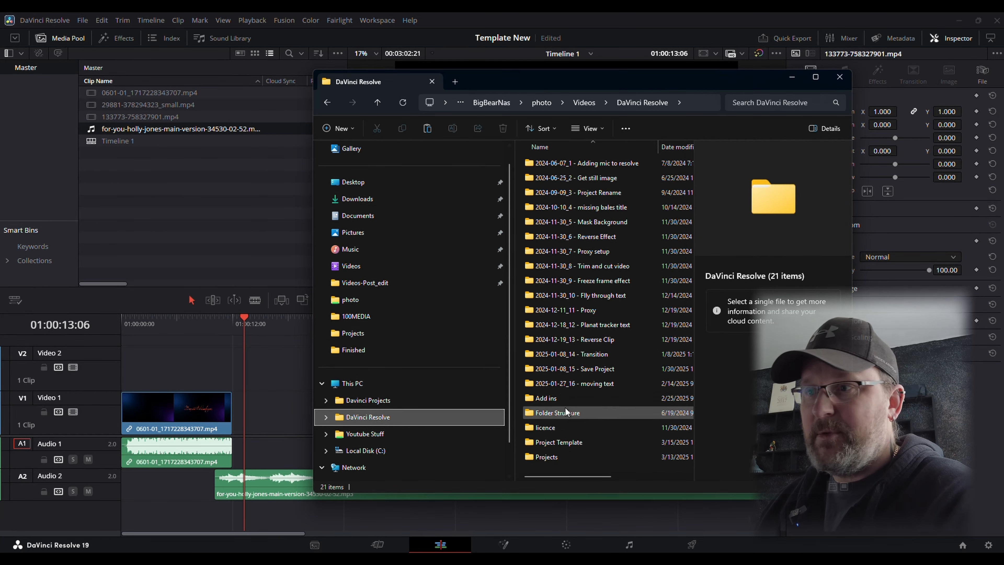
{"action": "double_click", "coordinate": [565, 443]}
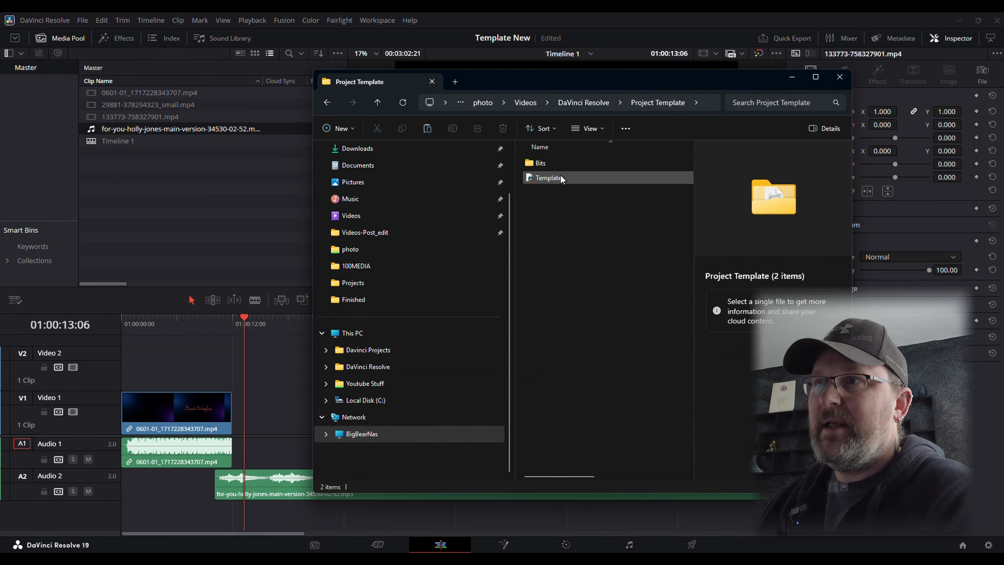
{"action": "double_click", "coordinate": [541, 168]}
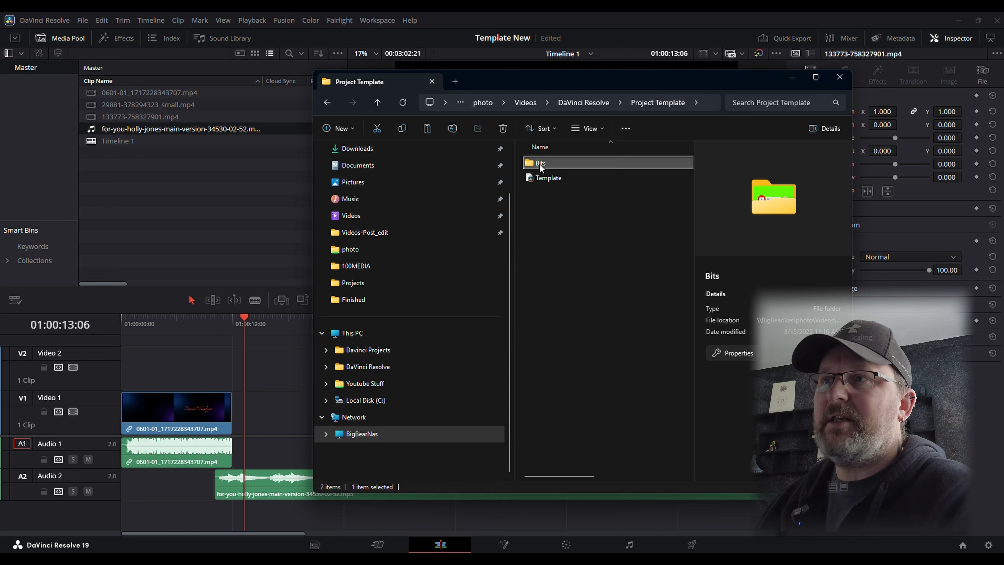
{"action": "right_click", "coordinate": [539, 227]}
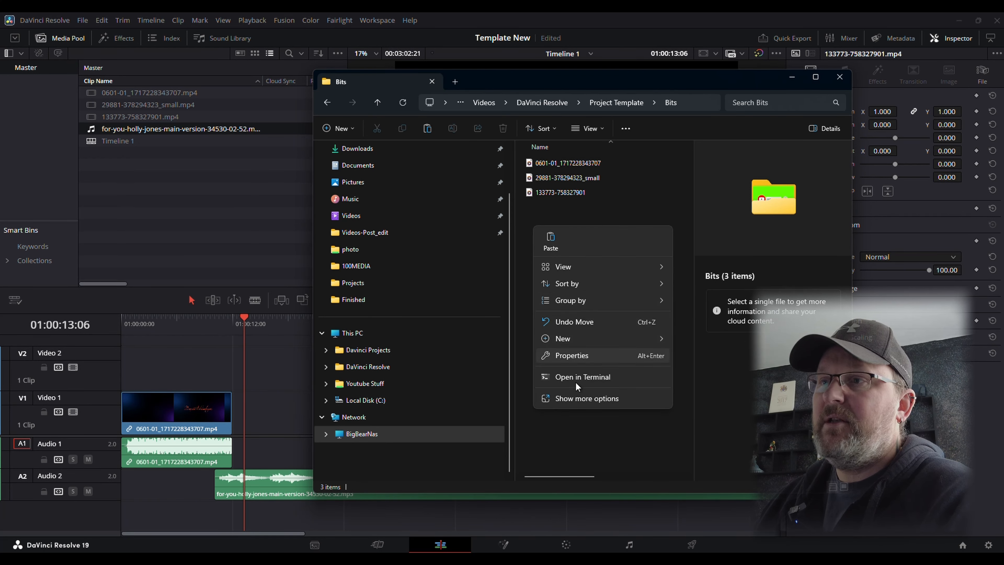
{"action": "left_click", "coordinate": [551, 242]}
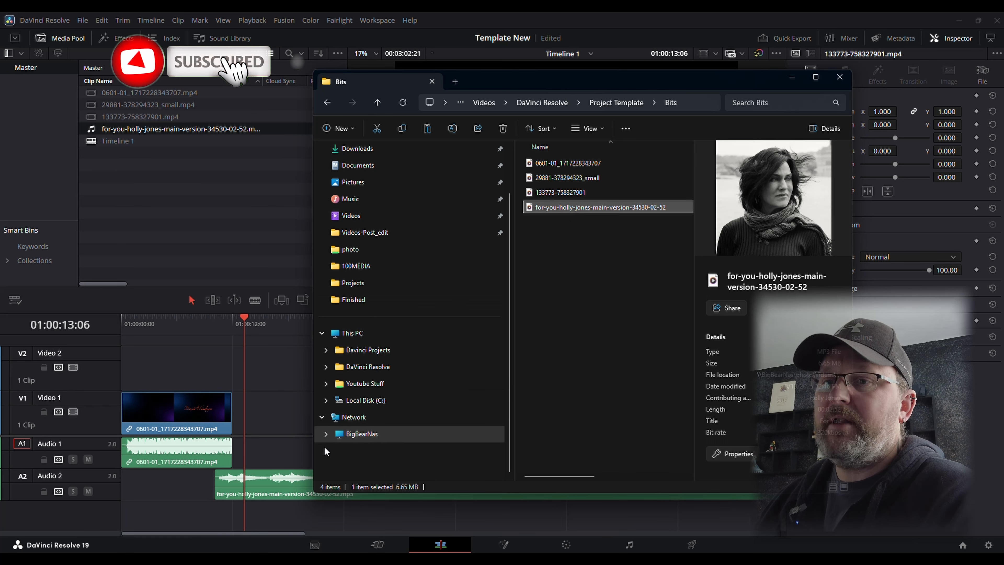
Replace the music clip on Audio 2 with the copy from the Bits folder, starting just before the intro clip ends.
{"action": "left_click", "coordinate": [291, 486]}
{"action": "left_click", "coordinate": [291, 486]}
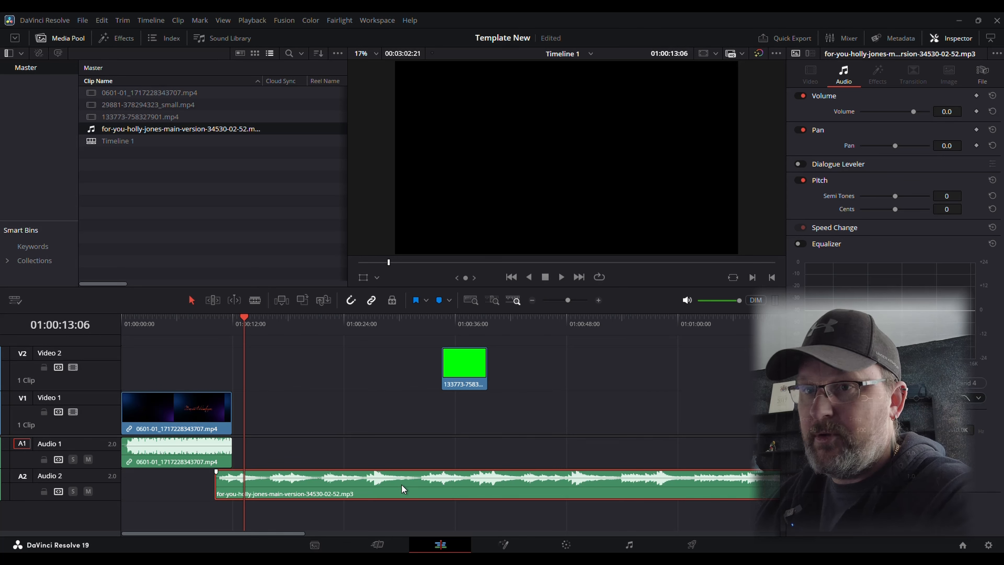
{"action": "key", "text": "Delete"}
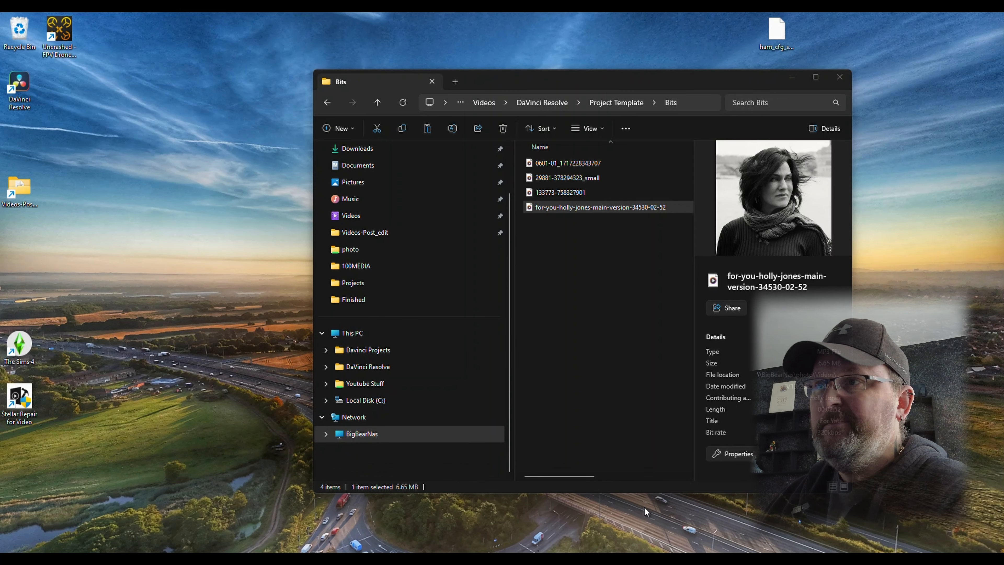
{"action": "left_click", "coordinate": [644, 506]}
{"action": "left_click_drag", "start_coordinate": [577, 214], "coordinate": [214, 489]}
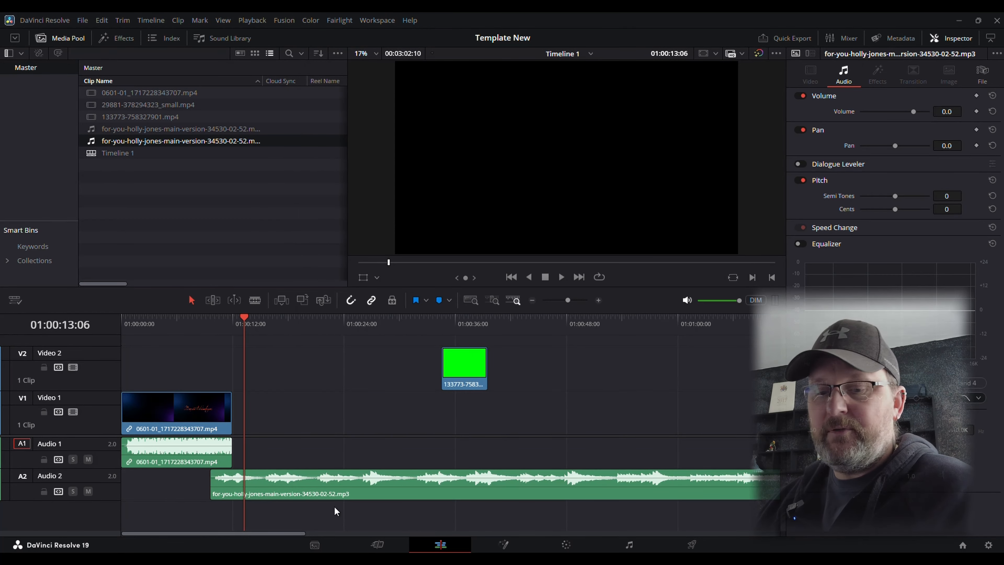
{"action": "key", "text": "alt+Tab"}
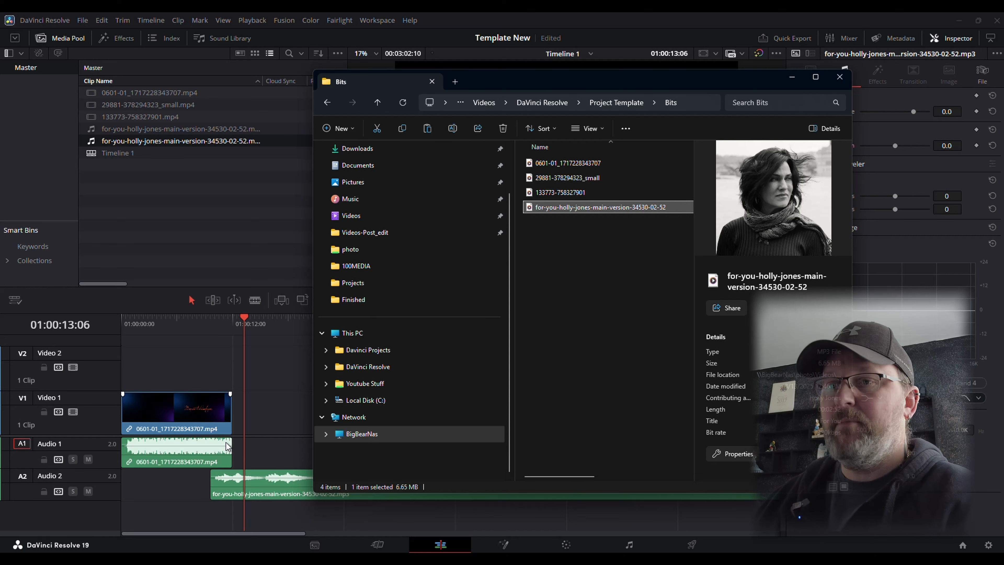
{"action": "left_click", "coordinate": [253, 478]}
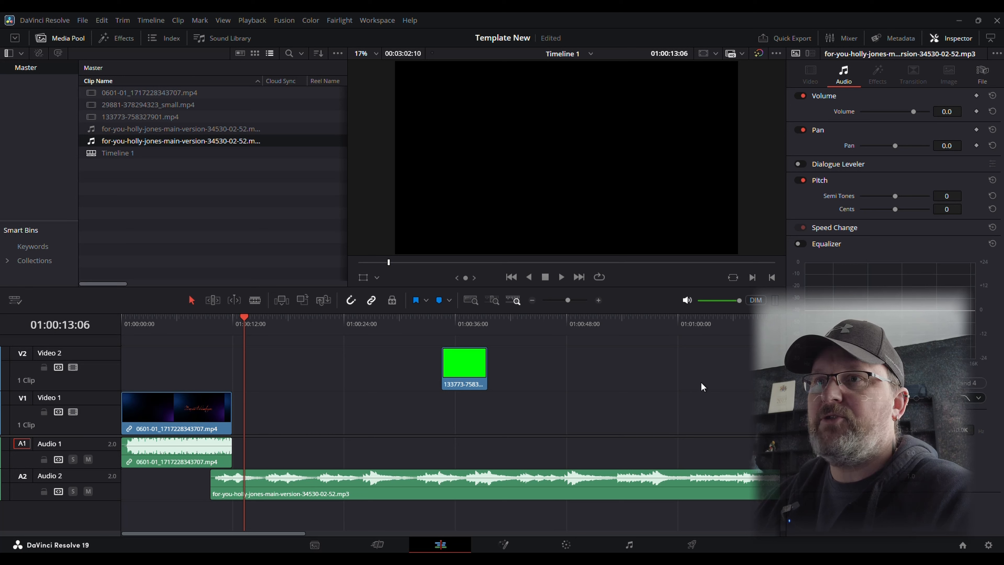
{"action": "left_click_drag", "start_coordinate": [152, 180], "coordinate": [114, 103]}
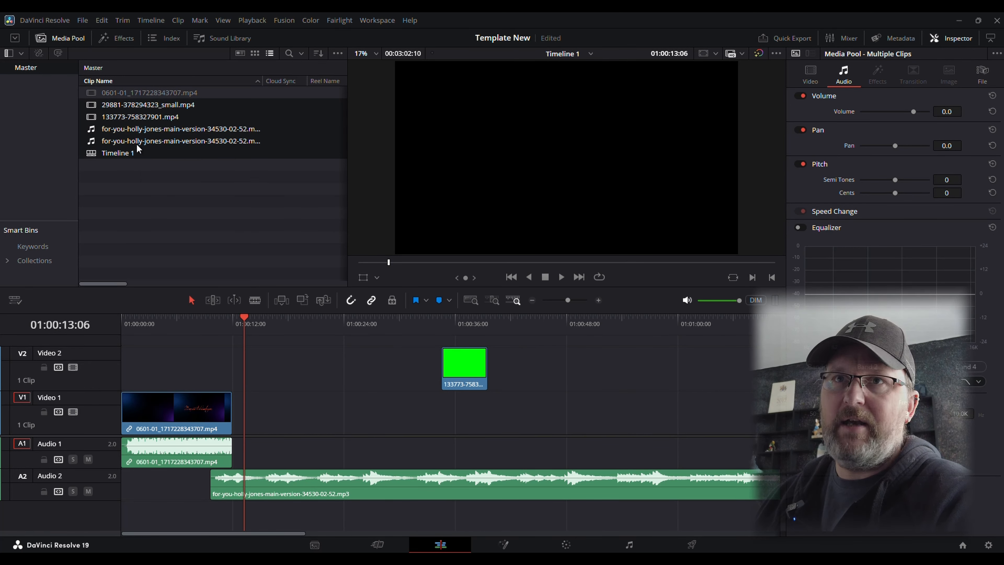
{"action": "left_click", "coordinate": [205, 130]}
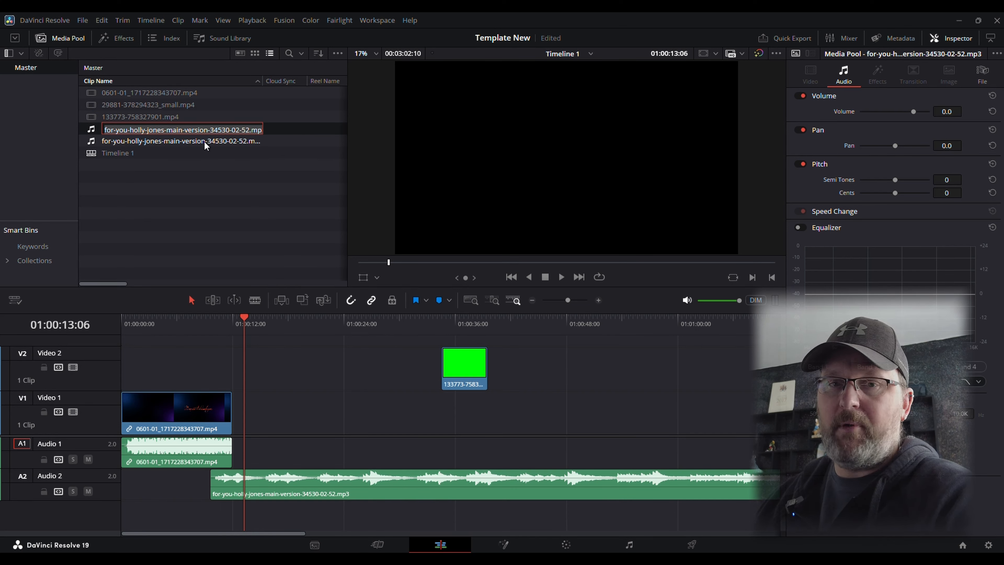
{"action": "left_click", "coordinate": [234, 142]}
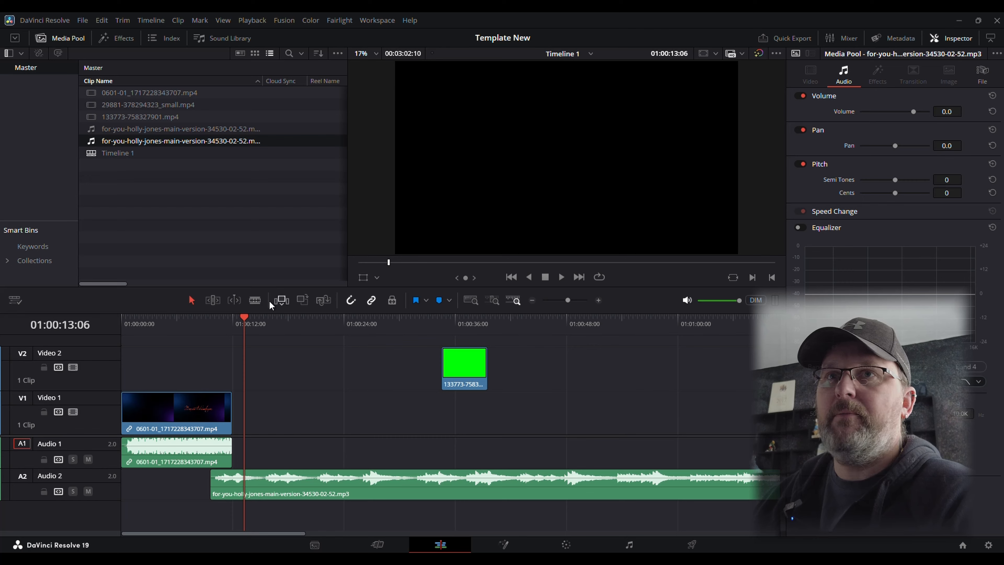
Set the proxy media resolution to Half in the project settings and save them.
{"action": "left_click", "coordinate": [252, 20]}
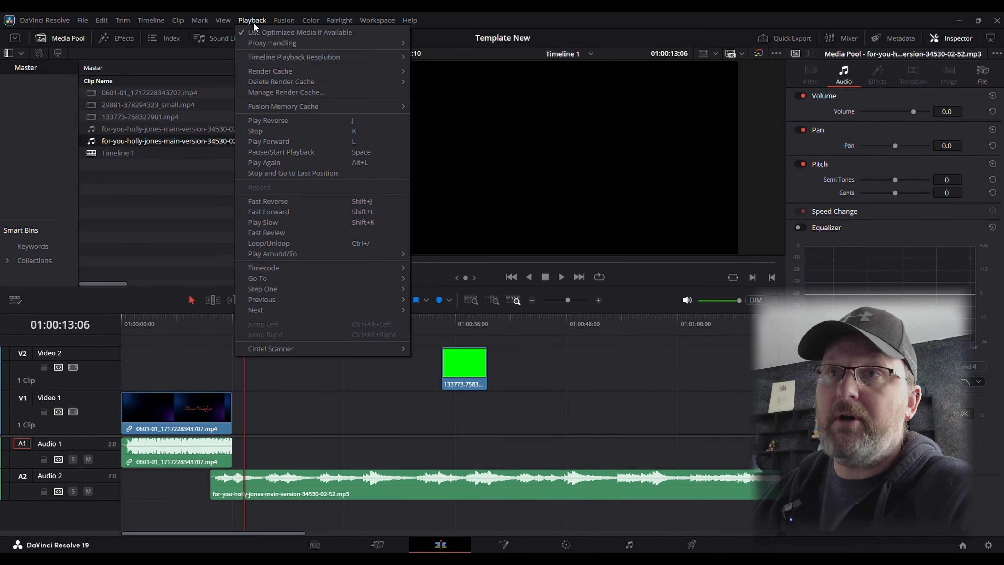
{"action": "mouse_move", "coordinate": [84, 22]}
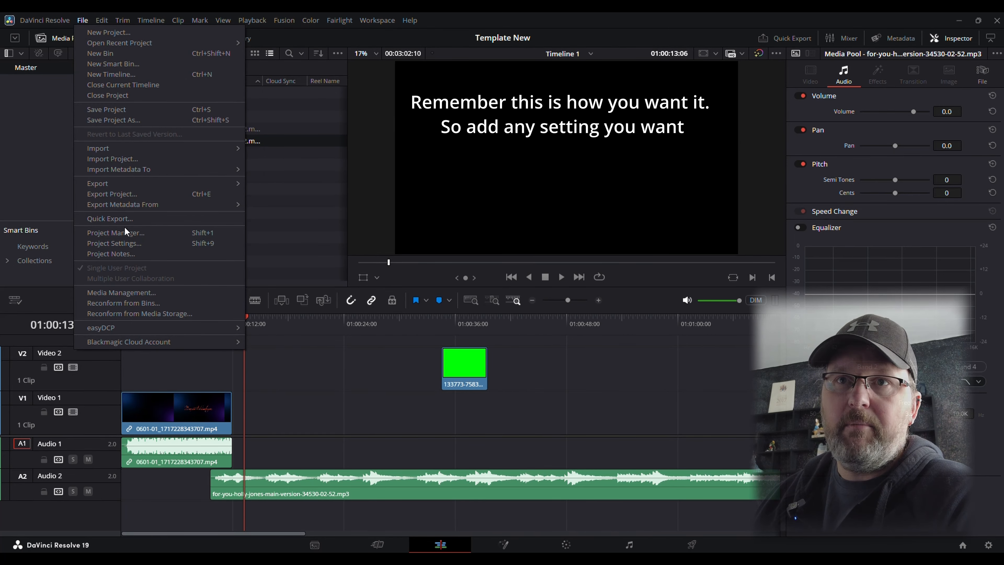
{"action": "left_click", "coordinate": [126, 243]}
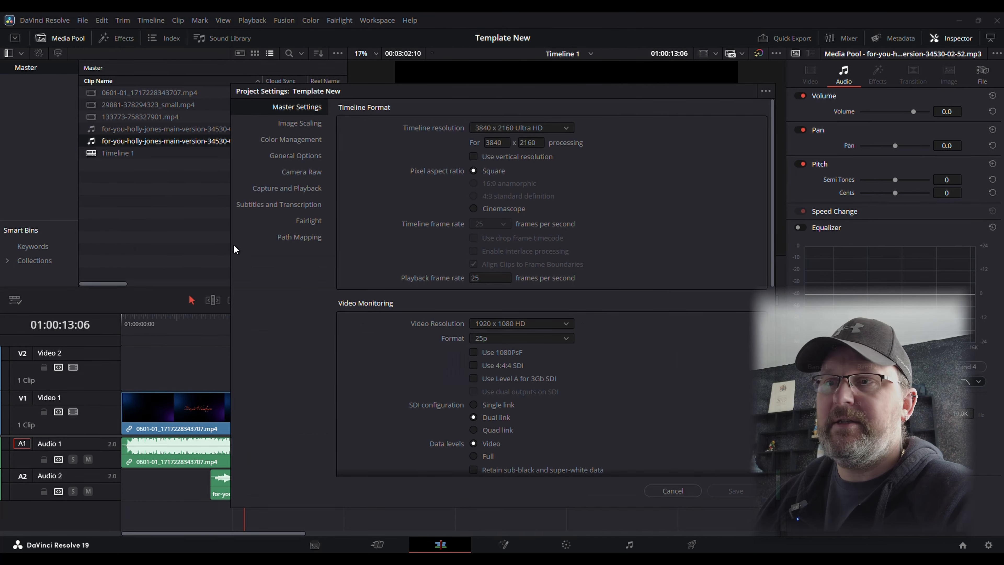
{"action": "scroll", "coordinate": [532, 300], "scroll_direction": "down", "scroll_amount": 8}
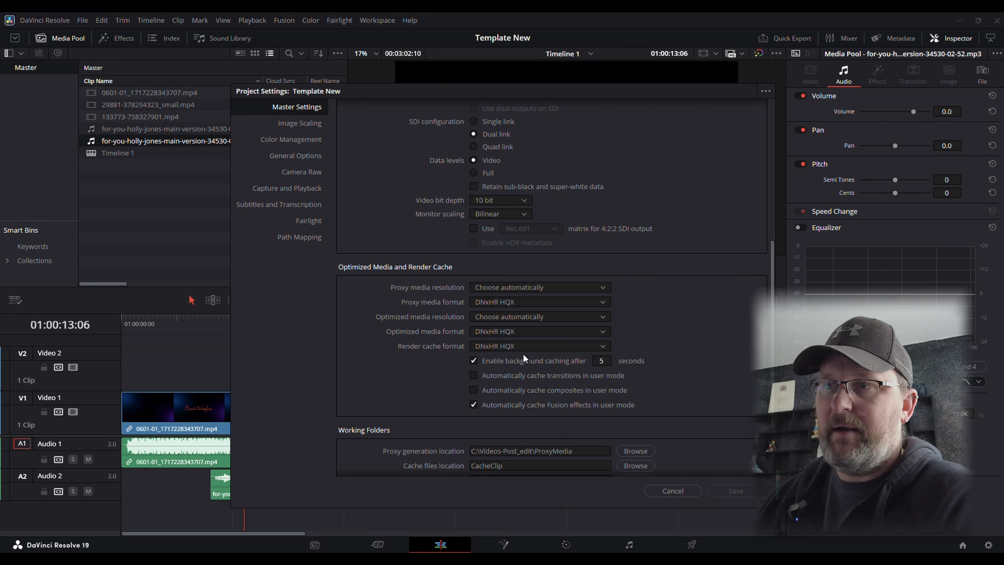
{"action": "left_click", "coordinate": [522, 287]}
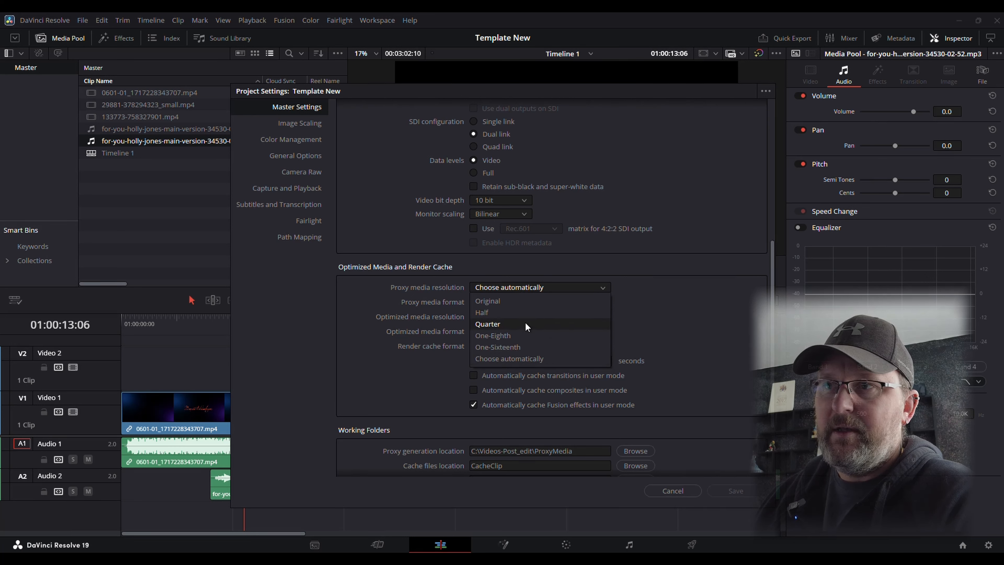
{"action": "left_click", "coordinate": [525, 314]}
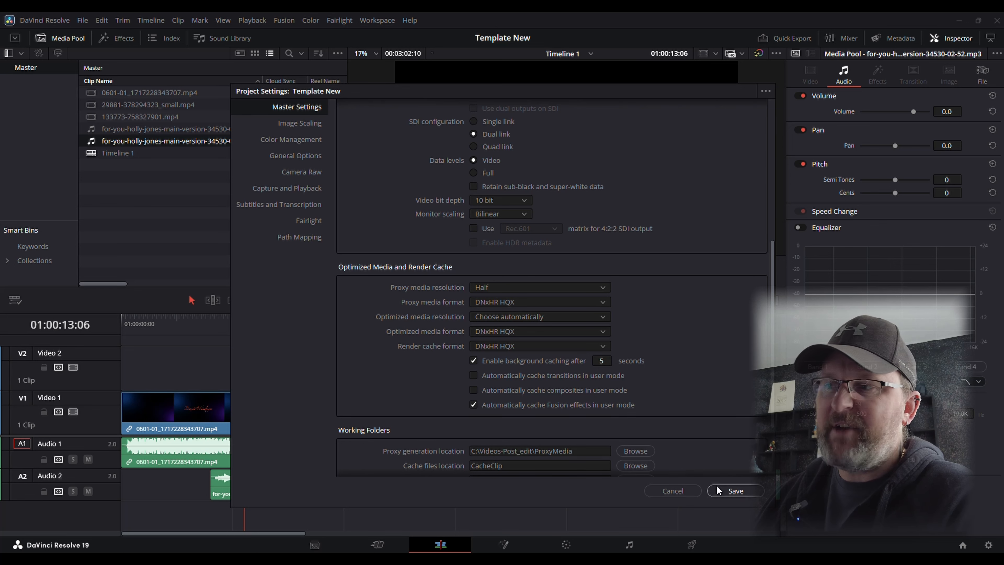
{"action": "left_click", "coordinate": [735, 491]}
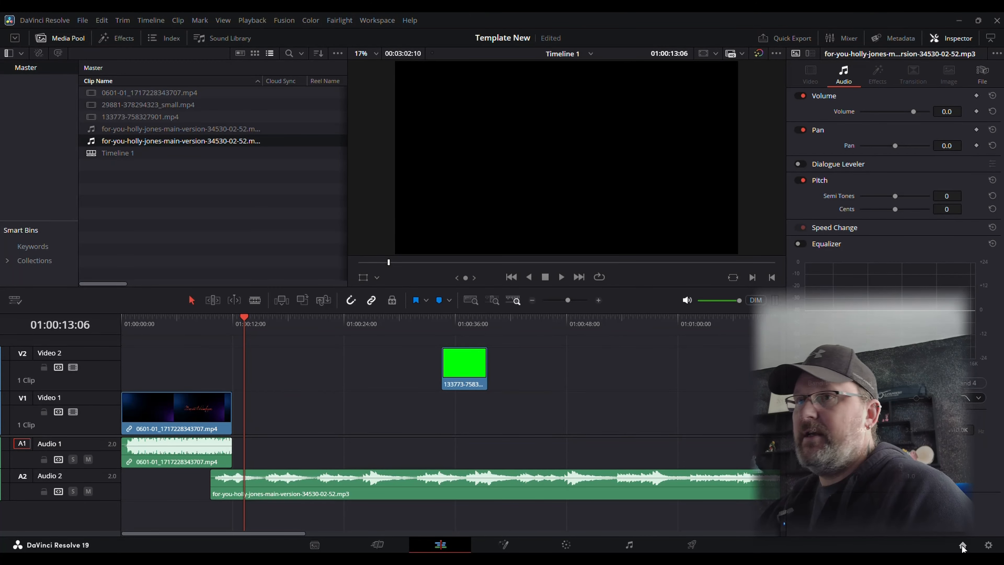
Look over the local projects in the project manager and the DaVinci Resolve folder containing Project Template.
{"action": "left_click", "coordinate": [962, 546]}
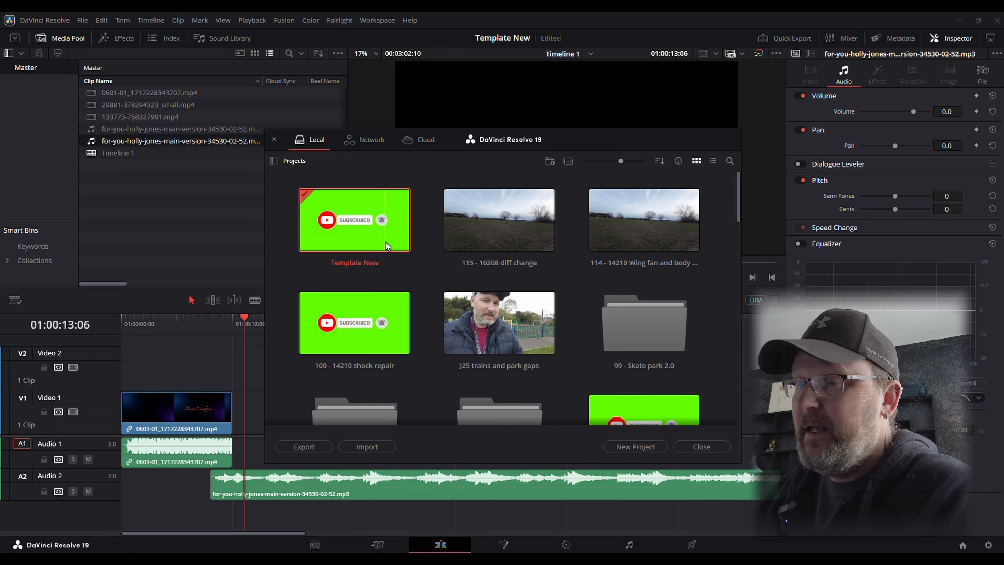
{"action": "left_click", "coordinate": [701, 446]}
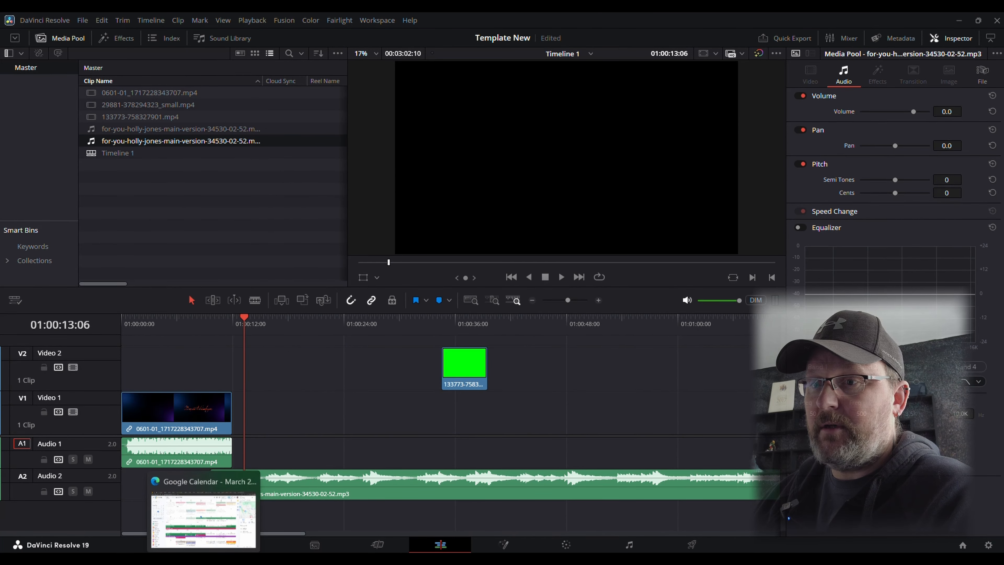
{"action": "mouse_move", "coordinate": [388, 559]}
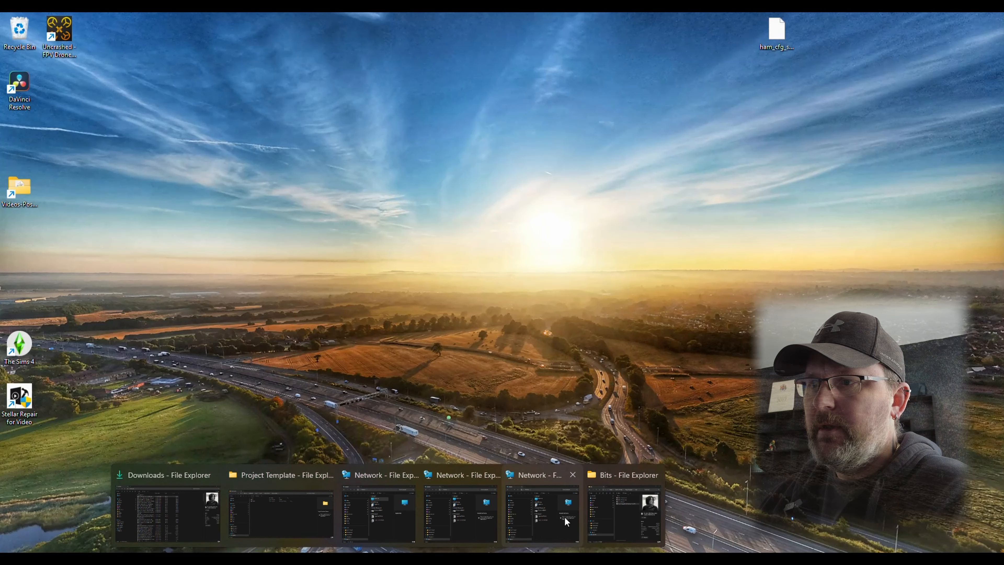
{"action": "left_click", "coordinate": [623, 505]}
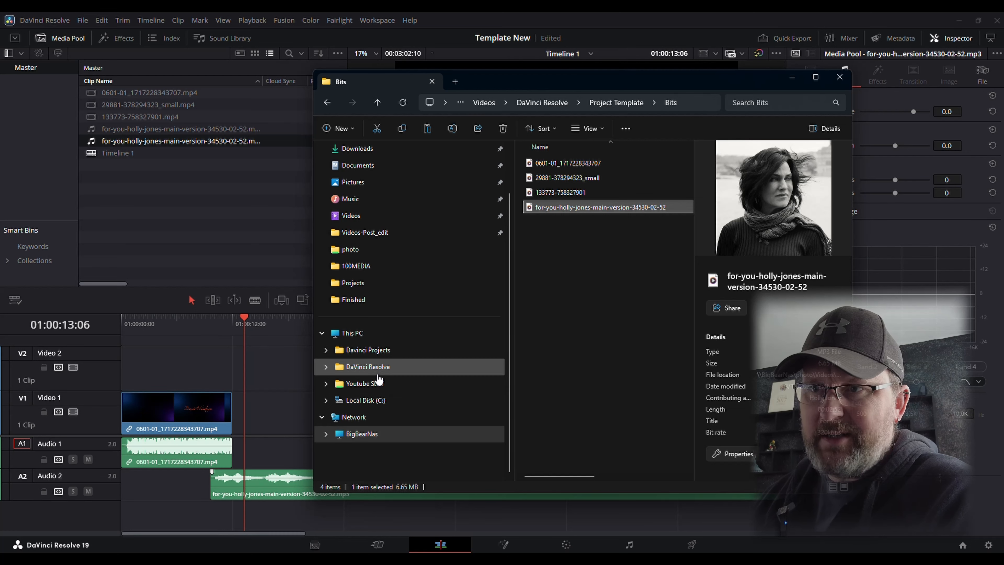
{"action": "left_click", "coordinate": [381, 374]}
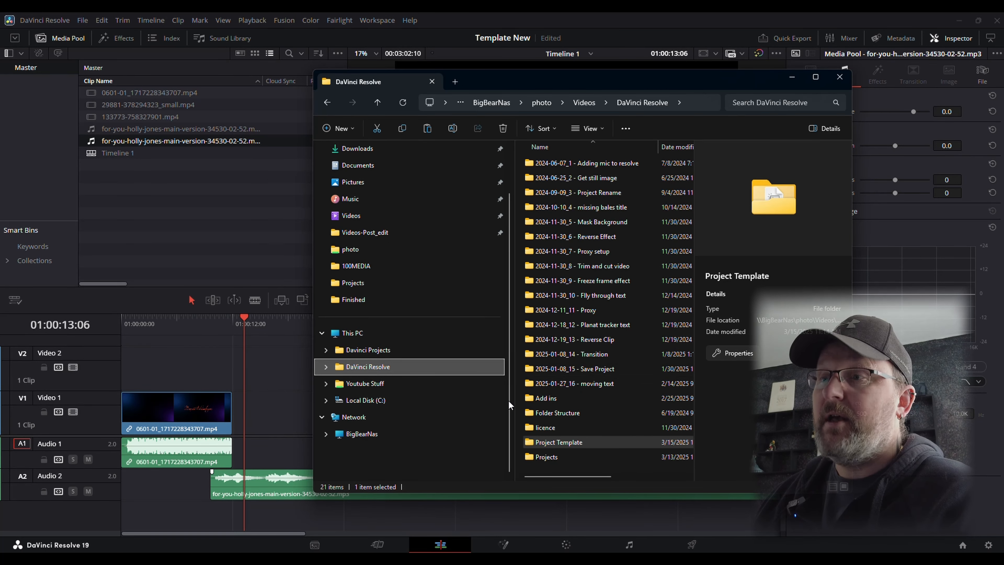
{"action": "left_click_drag", "start_coordinate": [579, 84], "coordinate": [596, 79]}
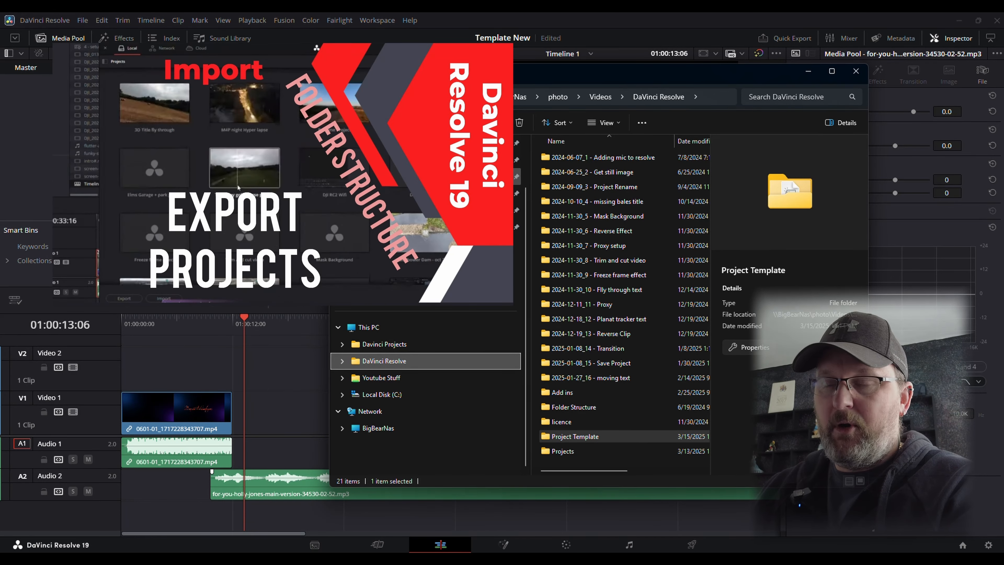
{"action": "left_click", "coordinate": [266, 376]}
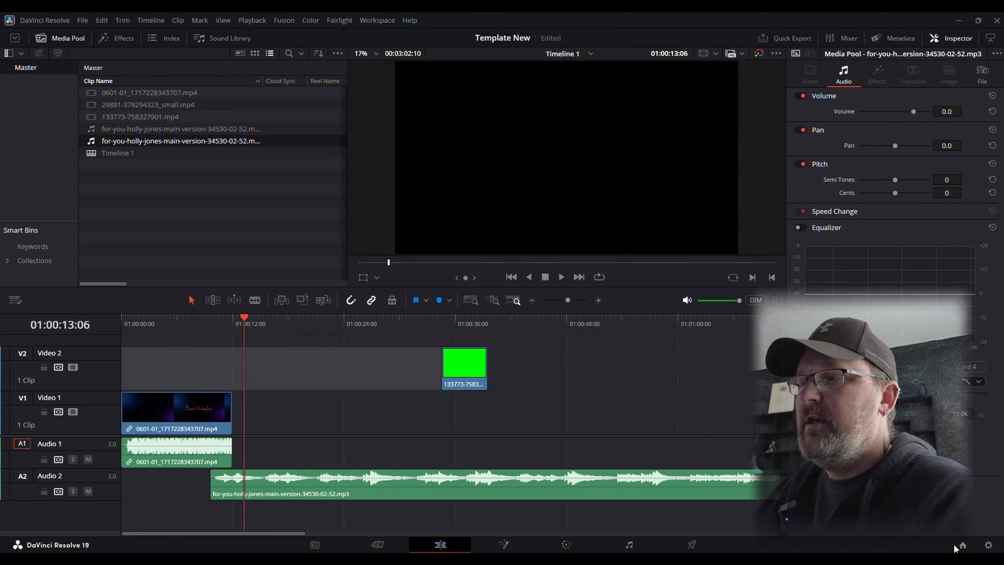
Open the export dialog for the Template New project from the project manager.
{"action": "left_click", "coordinate": [963, 545]}
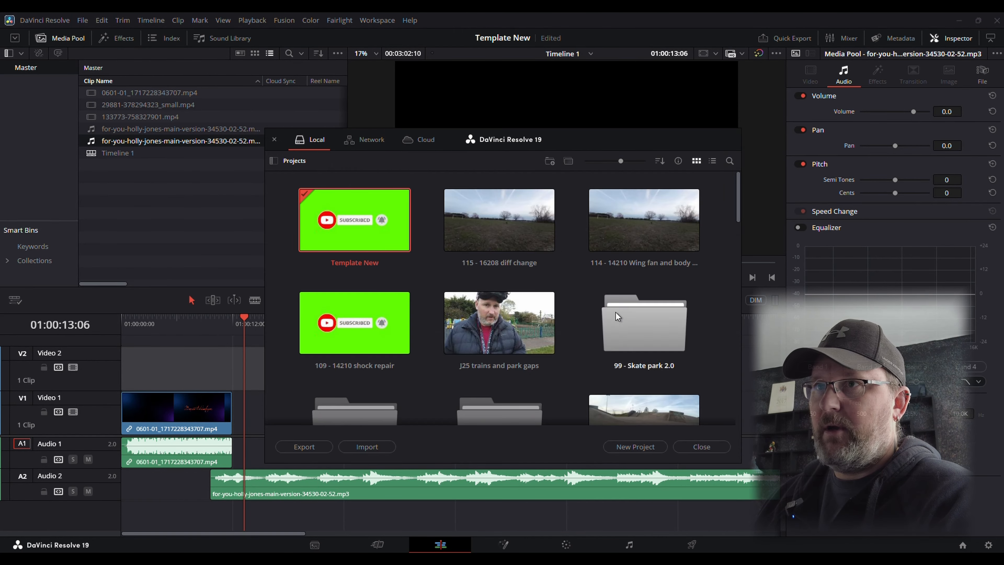
{"action": "right_click", "coordinate": [372, 243]}
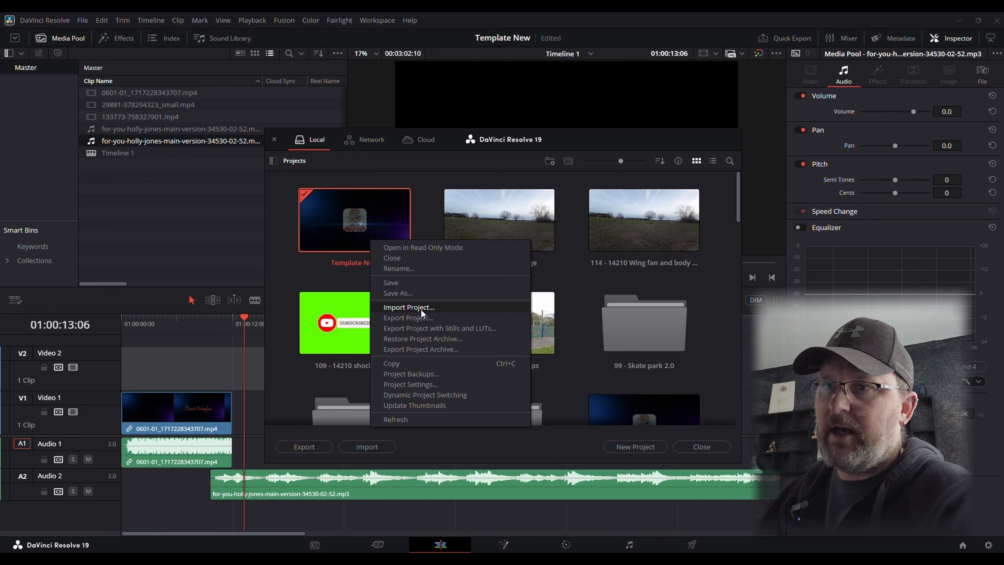
{"action": "left_click", "coordinate": [427, 313]}
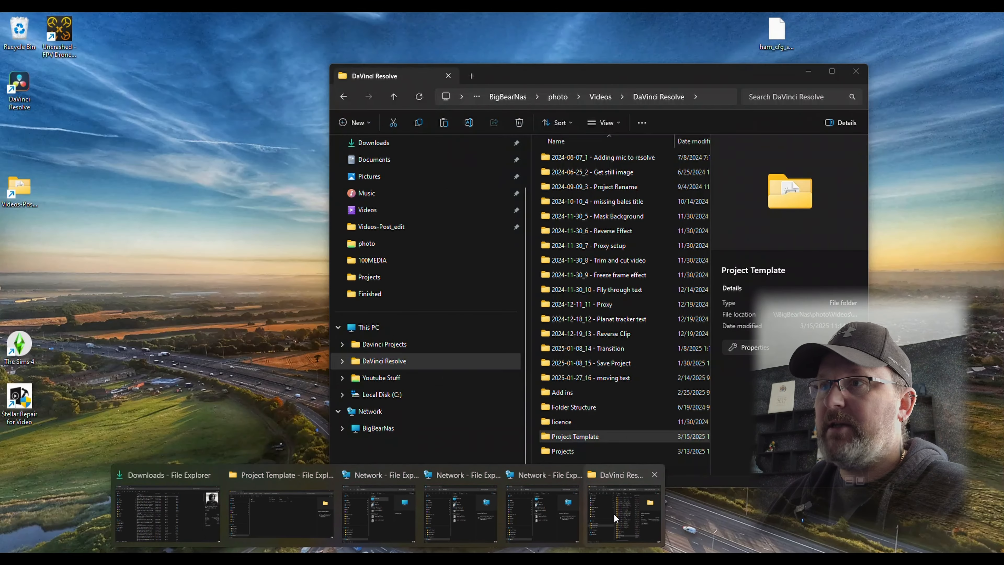
Switch to File Explorer and look through the project files stored in the Projects folder.
{"action": "left_click", "coordinate": [614, 514]}
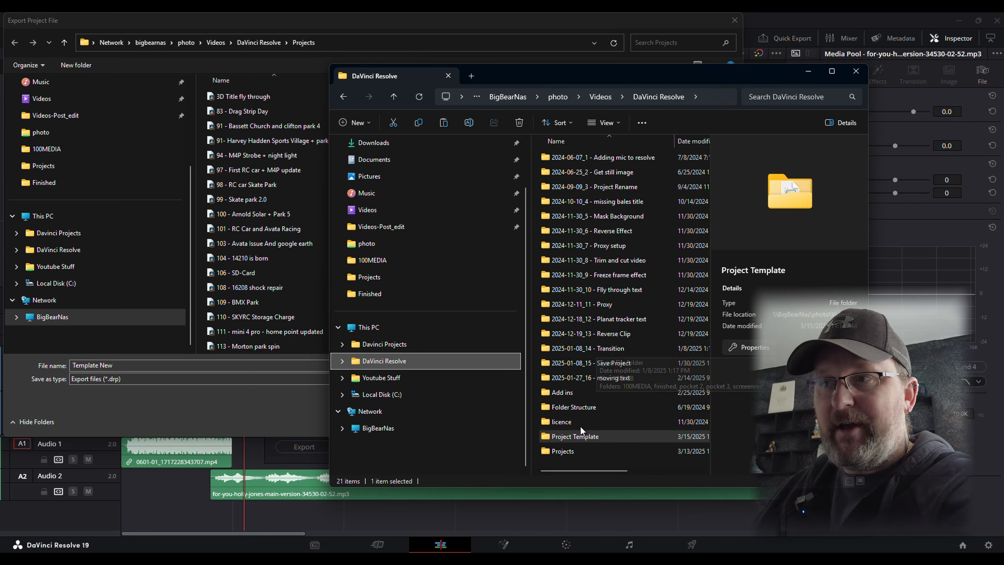
{"action": "left_click", "coordinate": [391, 345]}
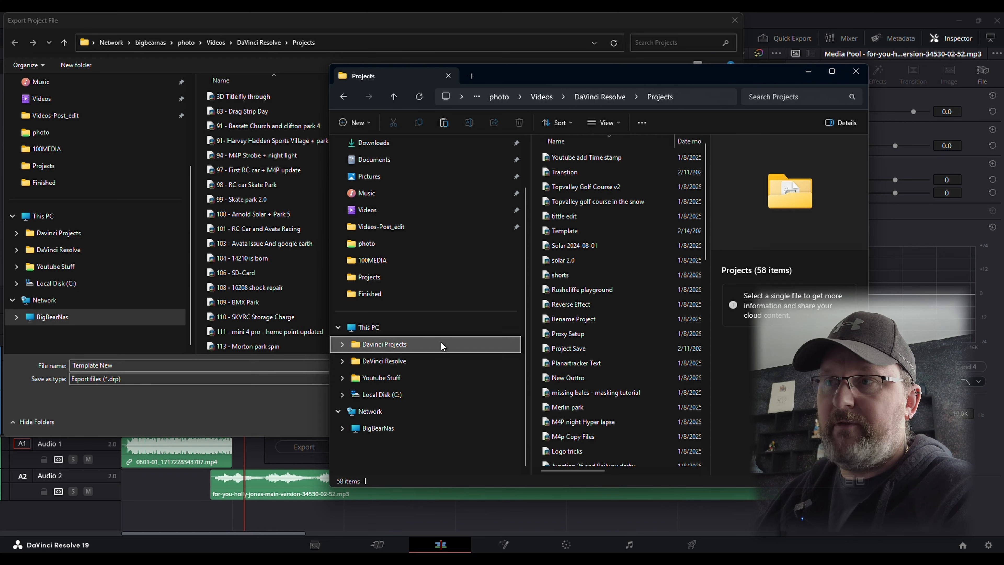
{"action": "scroll", "coordinate": [659, 315], "scroll_direction": "down", "scroll_amount": 12}
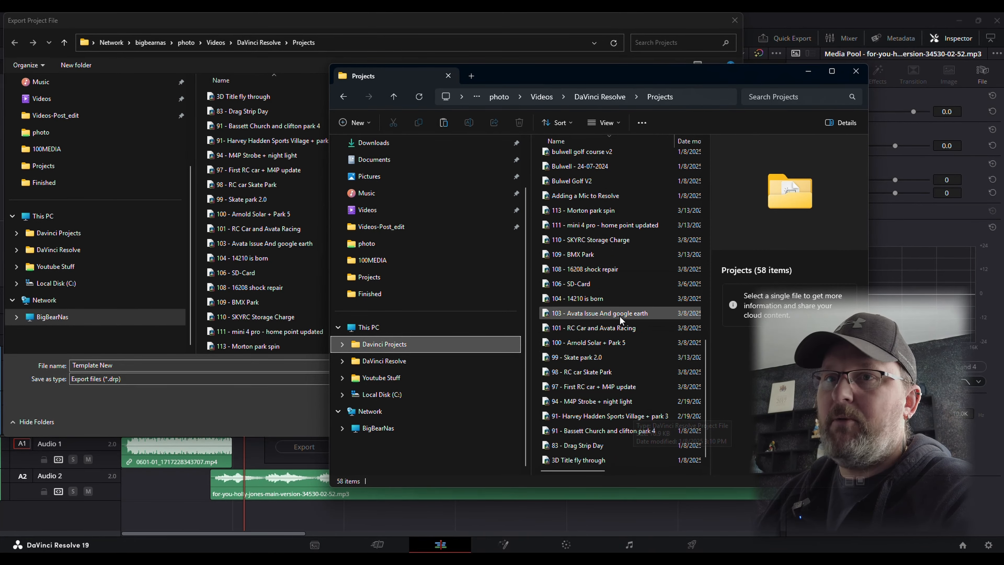
Export the project as Template New in .drp format to the Project Template folder inside DaVinci Resolve.
{"action": "left_click", "coordinate": [134, 327]}
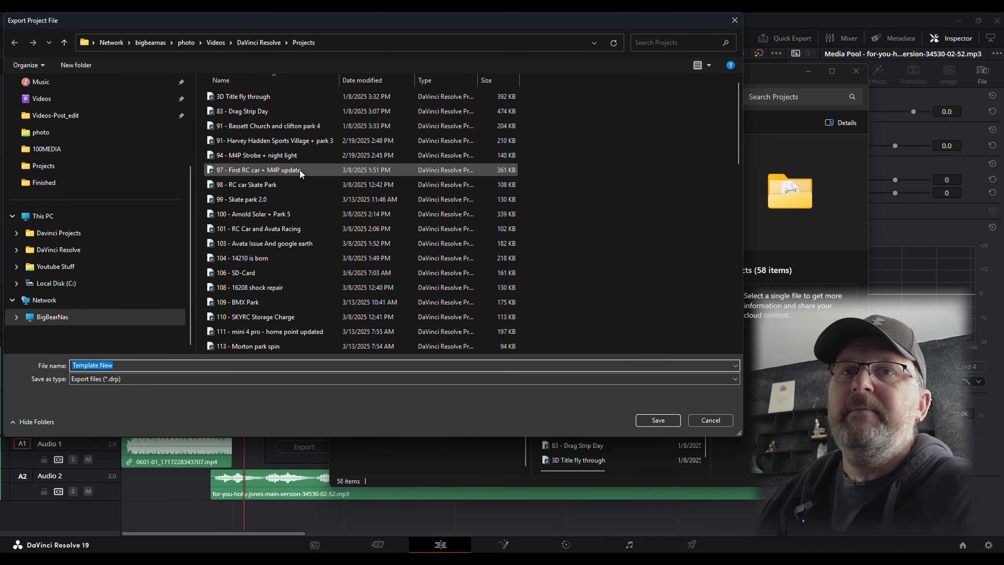
{"action": "left_click", "coordinate": [70, 253]}
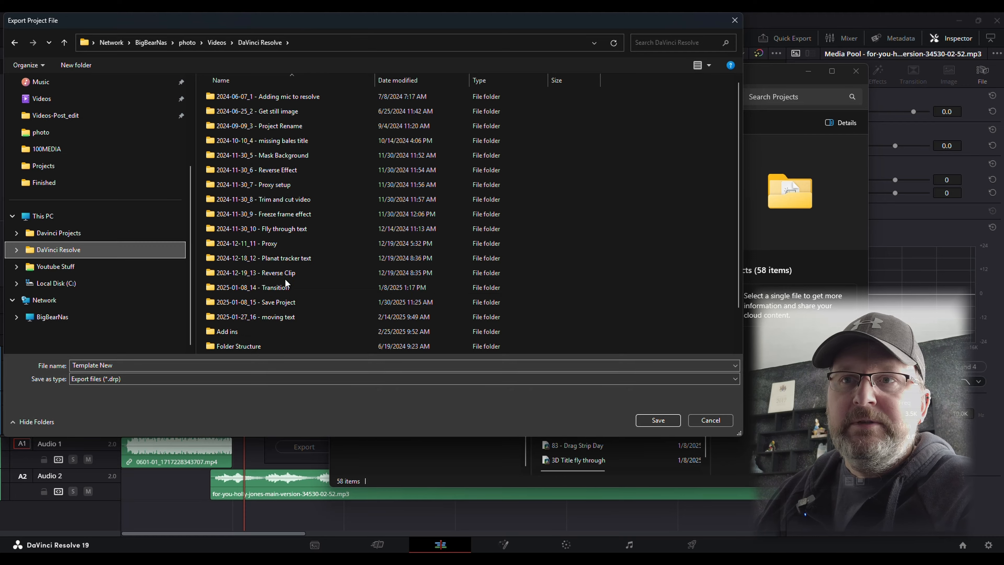
{"action": "scroll", "coordinate": [283, 278], "scroll_direction": "down", "scroll_amount": 1}
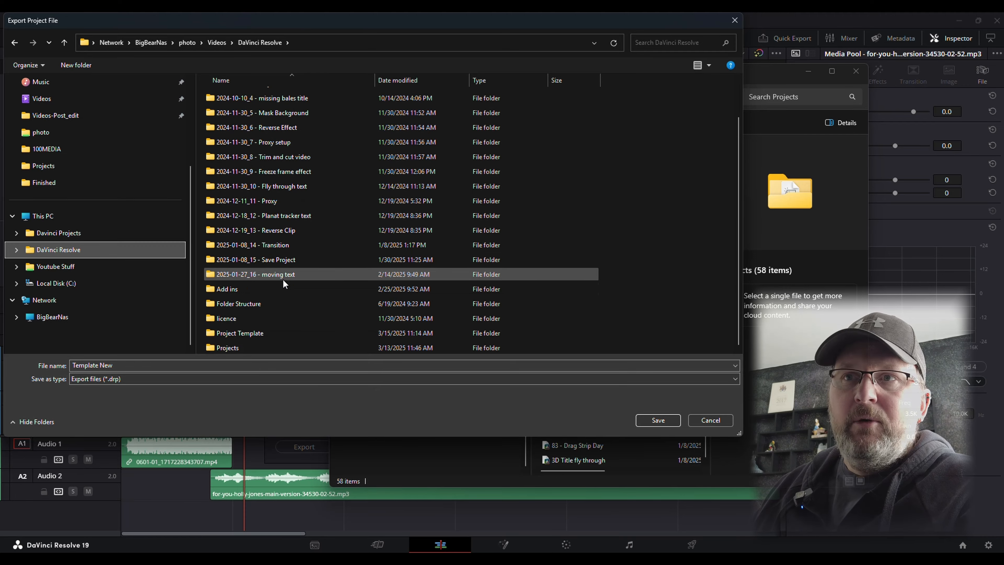
{"action": "double_click", "coordinate": [251, 334]}
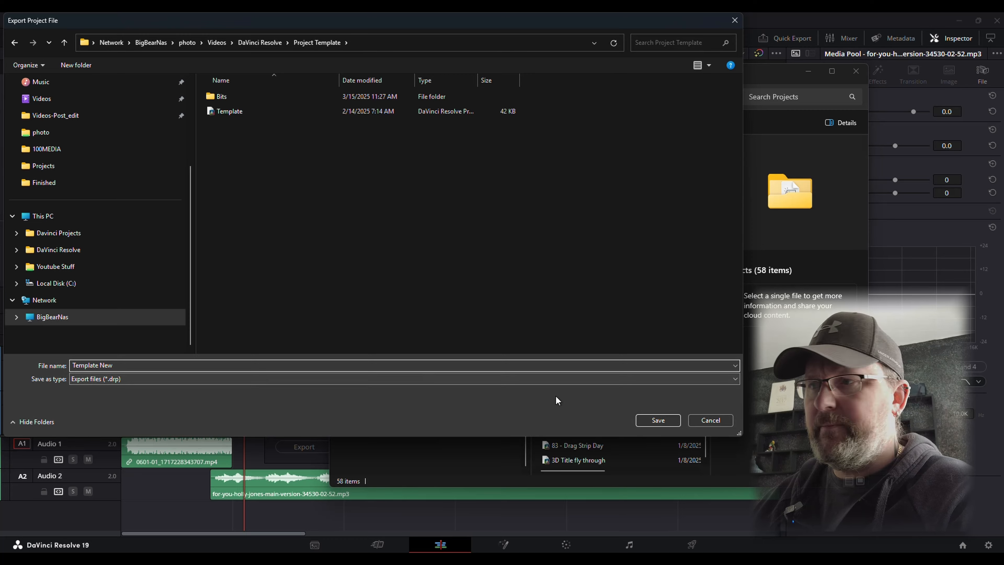
{"action": "left_click", "coordinate": [669, 420]}
Open the Project Template folder inside DaVinci Resolve in File Explorer to check the exported project file.
{"action": "scroll", "coordinate": [478, 348], "scroll_direction": "up", "scroll_amount": 2}
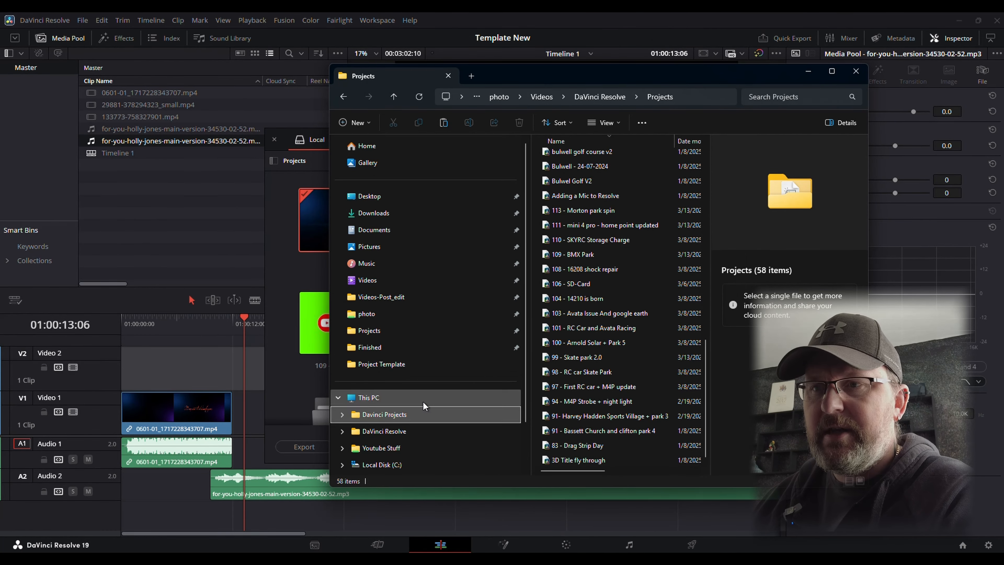
{"action": "left_click", "coordinate": [391, 440]}
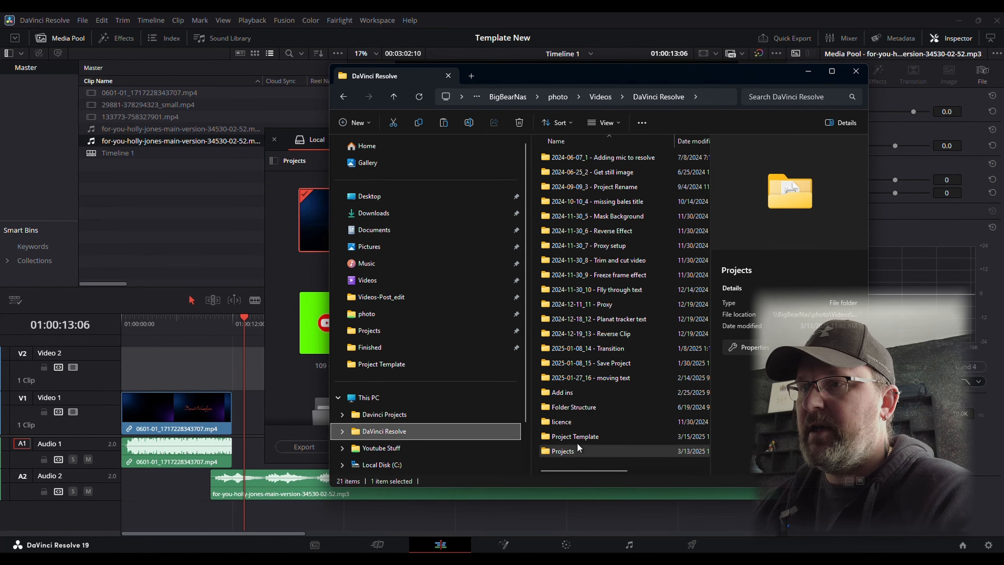
{"action": "left_click", "coordinate": [583, 437]}
{"action": "double_click", "coordinate": [583, 435]}
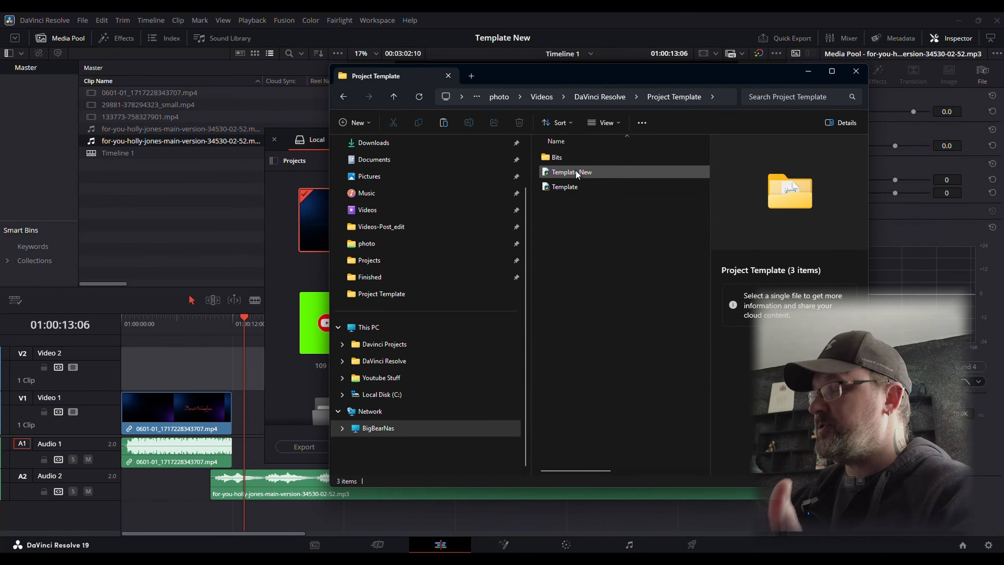